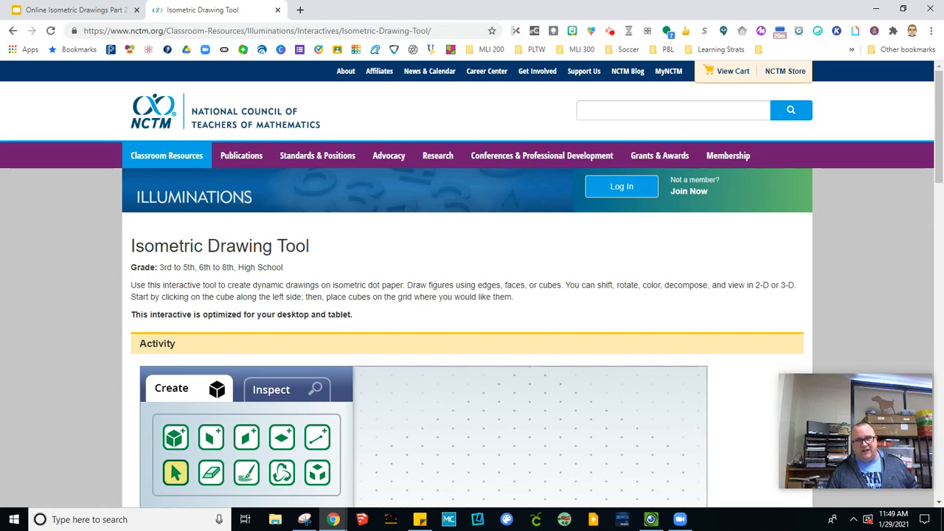
- Build Object A from five red cubes in the isometric drawing tool and compare it with the reference drawing on the slide
scroll(472, 283, "down", 4)
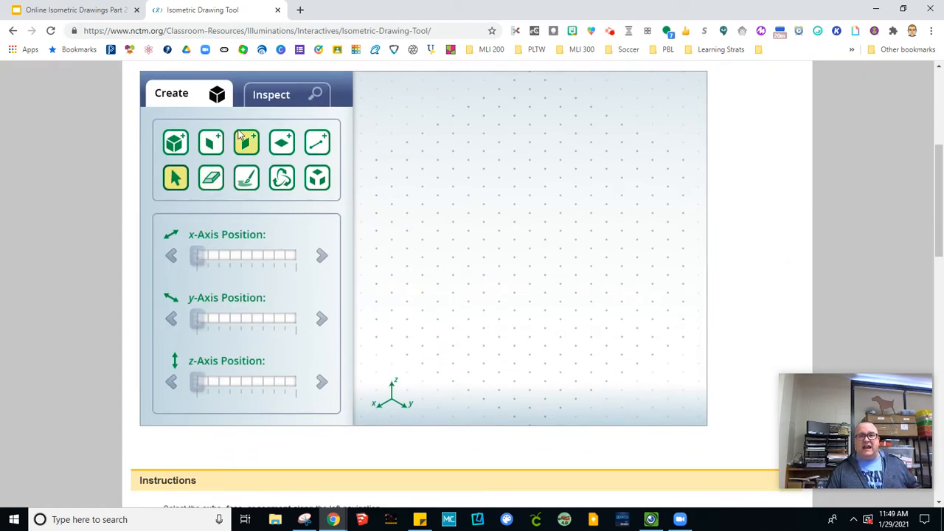
left_click(94, 16)
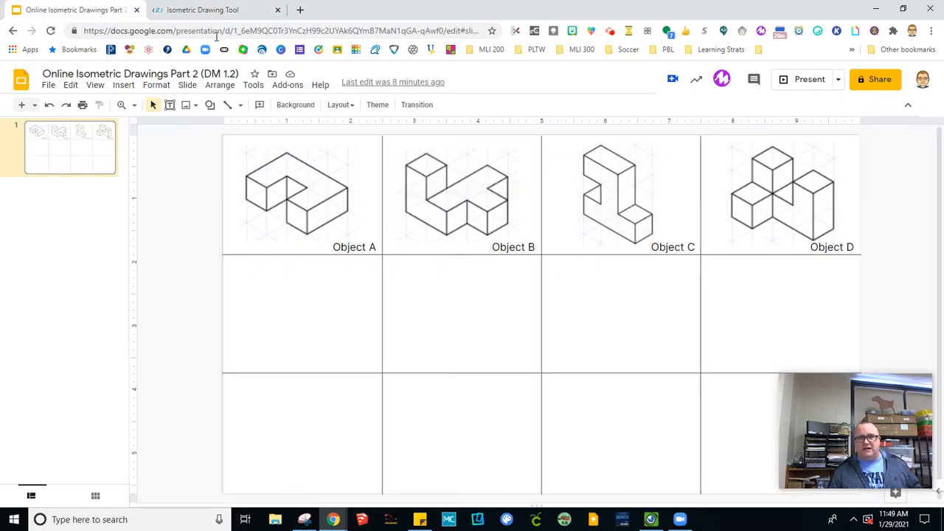
left_click(215, 13)
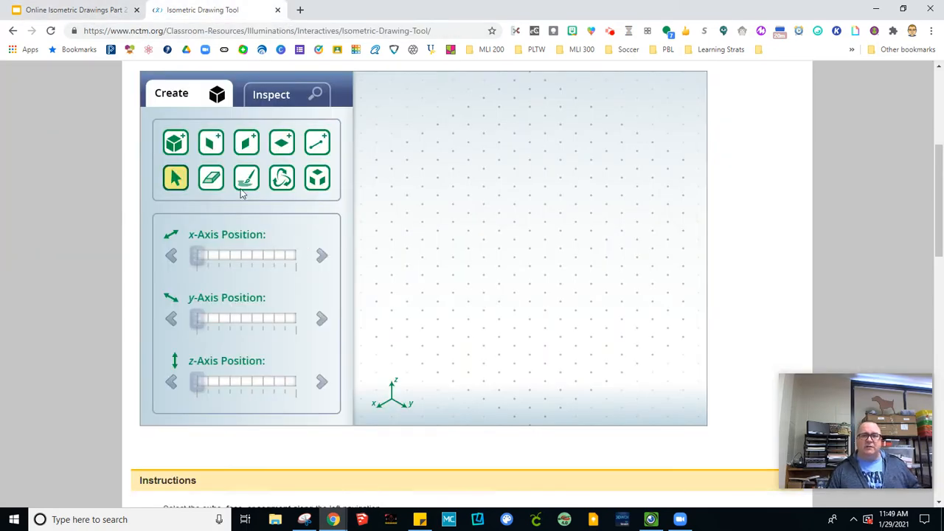
left_click(176, 145)
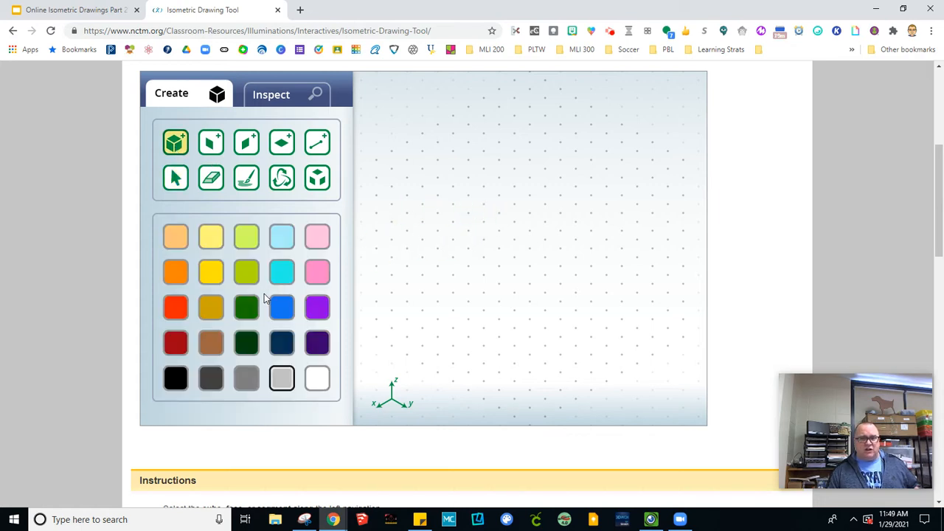
left_click(180, 310)
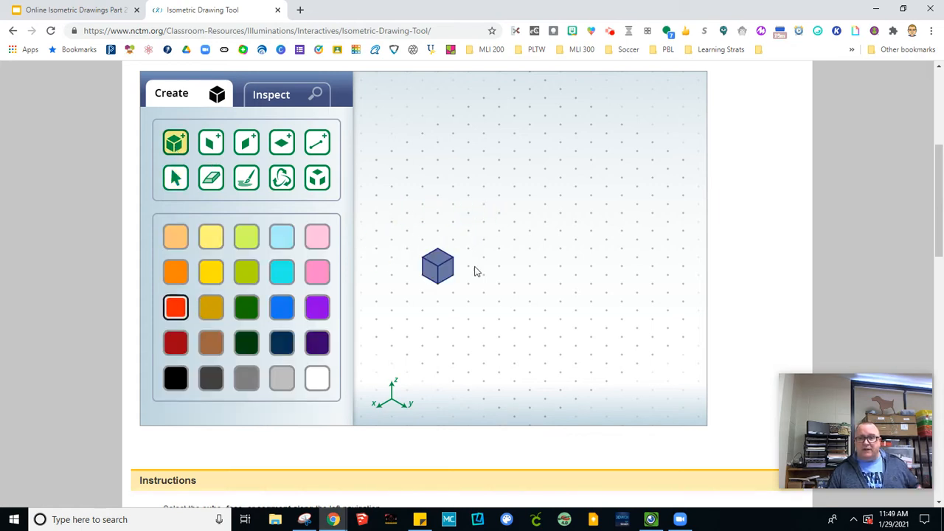
left_click(432, 258)
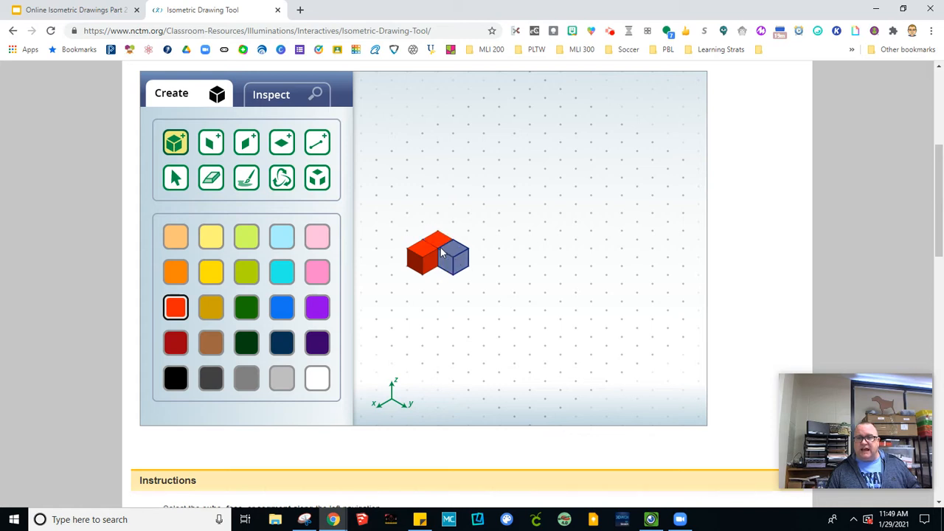
left_click(452, 260)
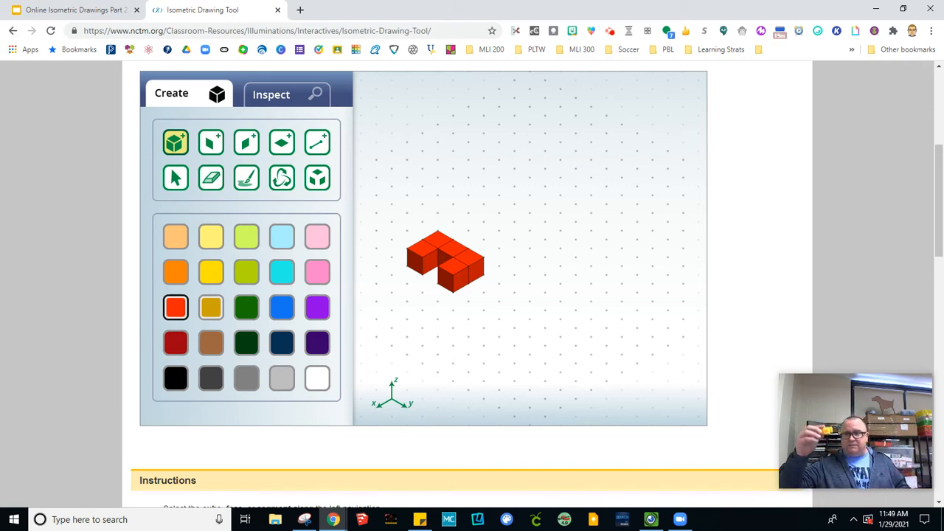
left_click(92, 10)
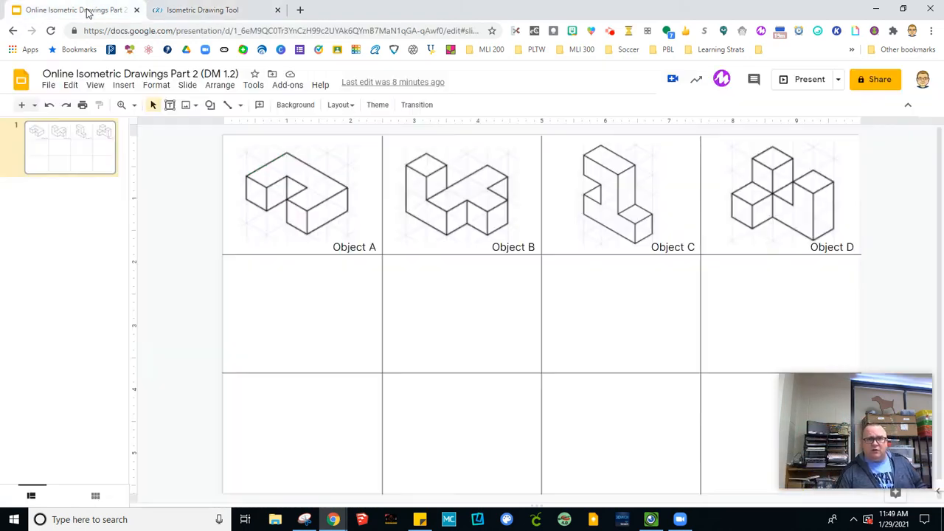
left_click(214, 14)
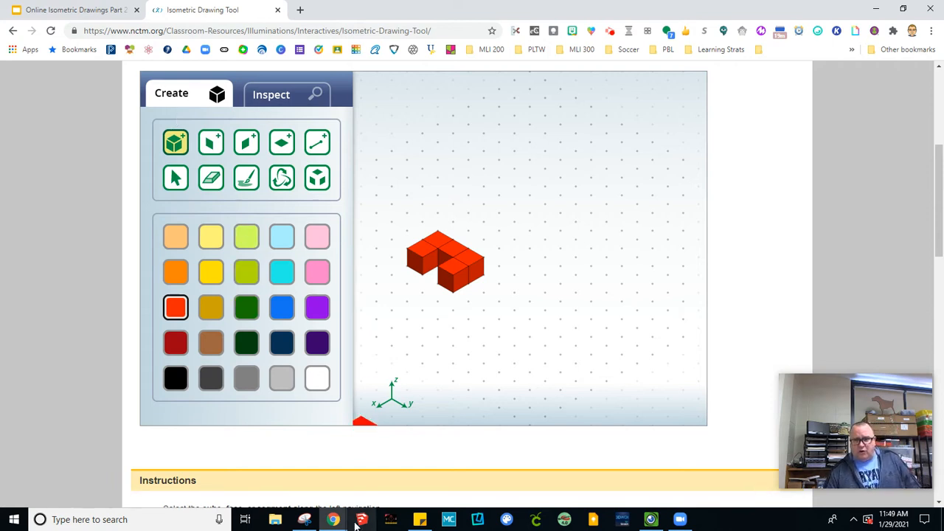
- Capture a screen snip of the red cube model and place it in the slide's cell directly beneath Object A
left_click(301, 521)
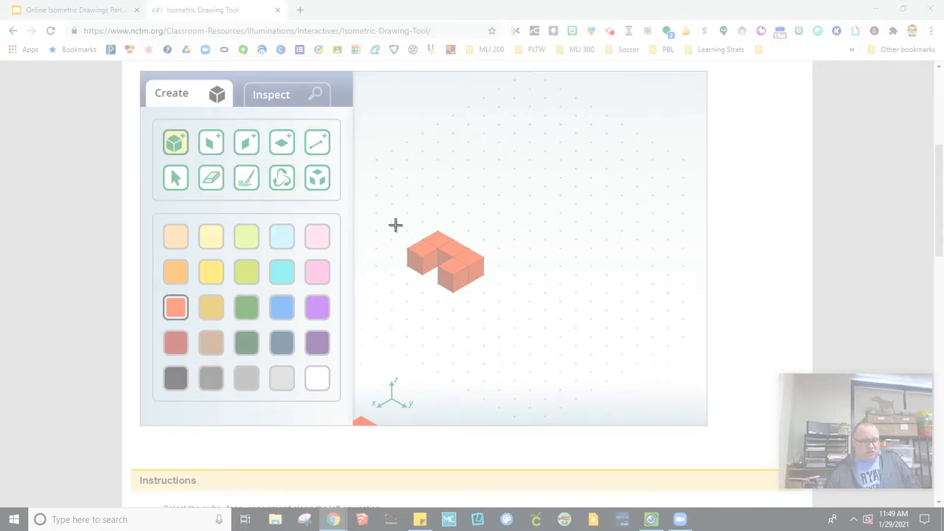
left_click_drag(390, 217, 494, 318)
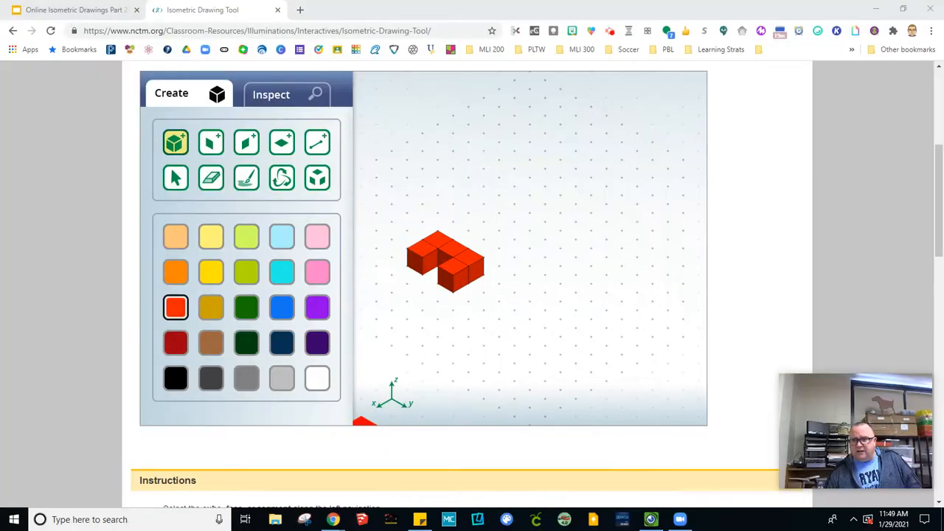
left_click(109, 12)
key("ctrl+v")
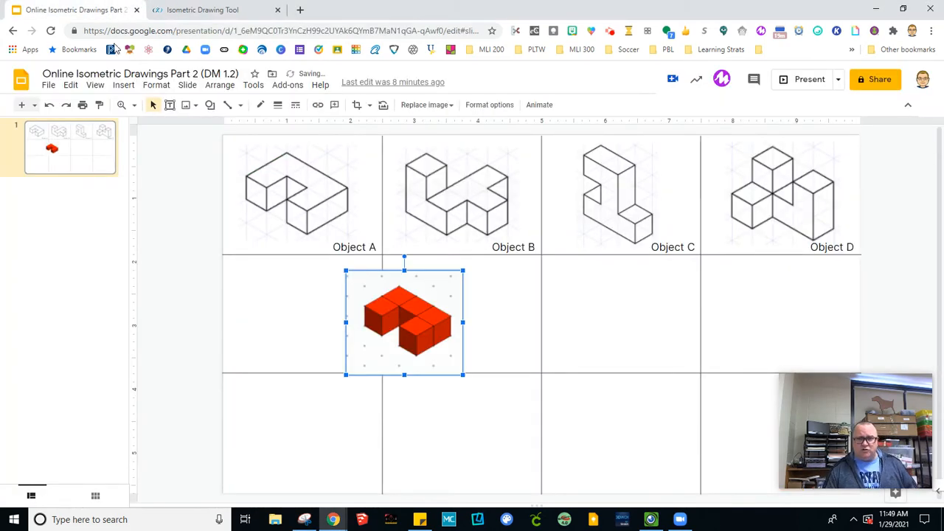
left_click_drag(413, 315, 301, 310)
left_click(316, 417)
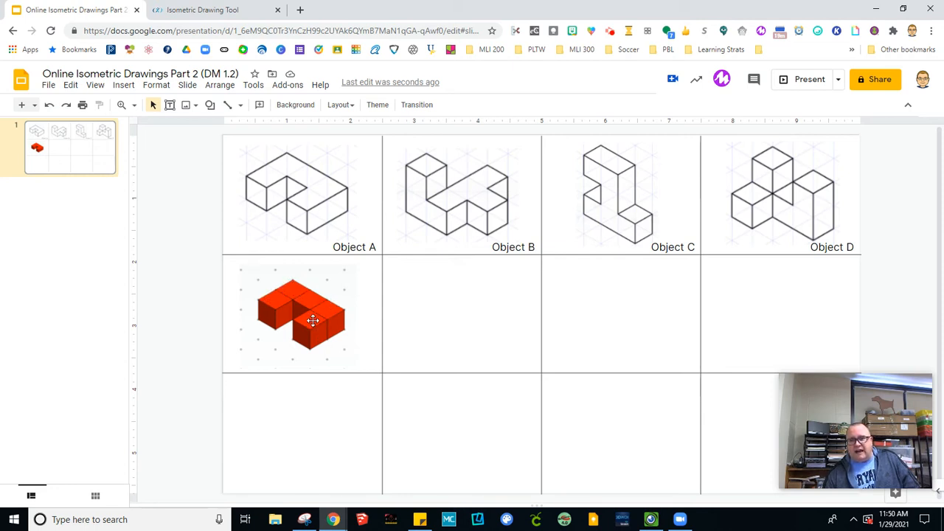
- Switch to the isometric drawing tool and set up black line segments for drawing
left_click(191, 10)
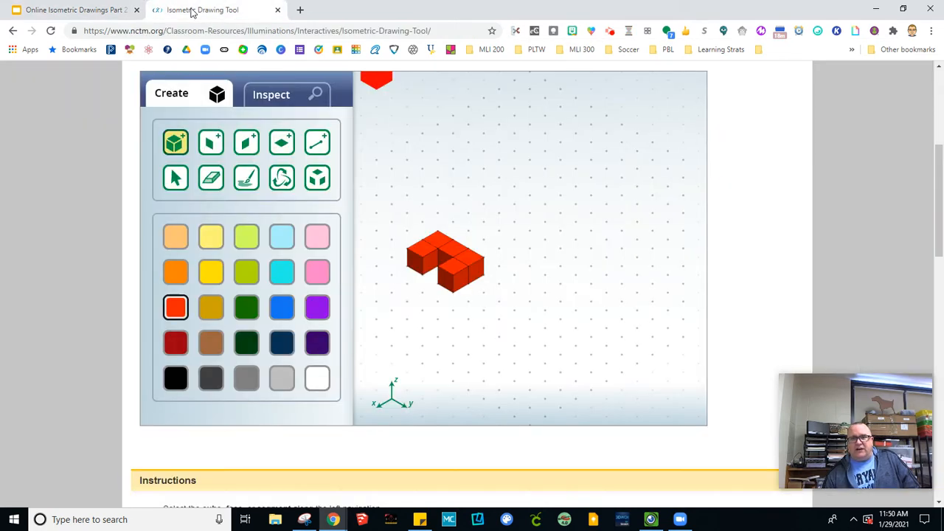
left_click(317, 148)
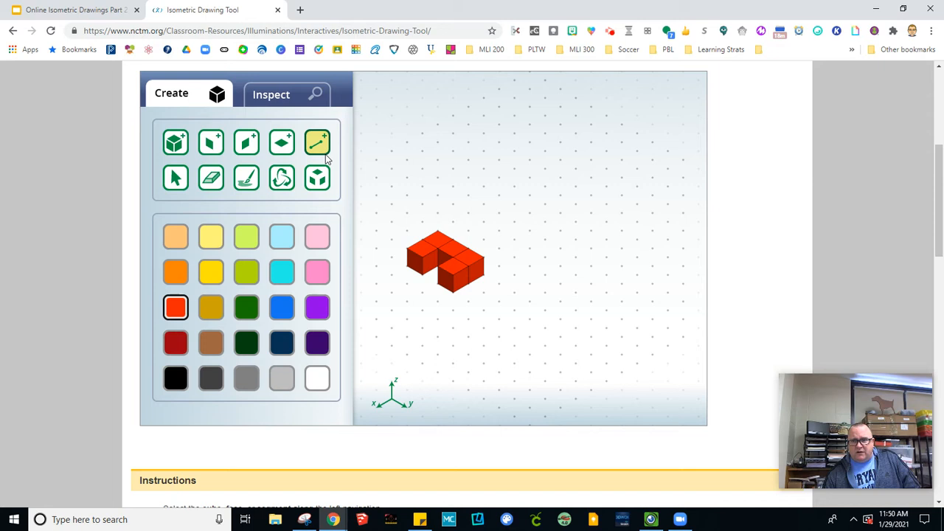
left_click(177, 384)
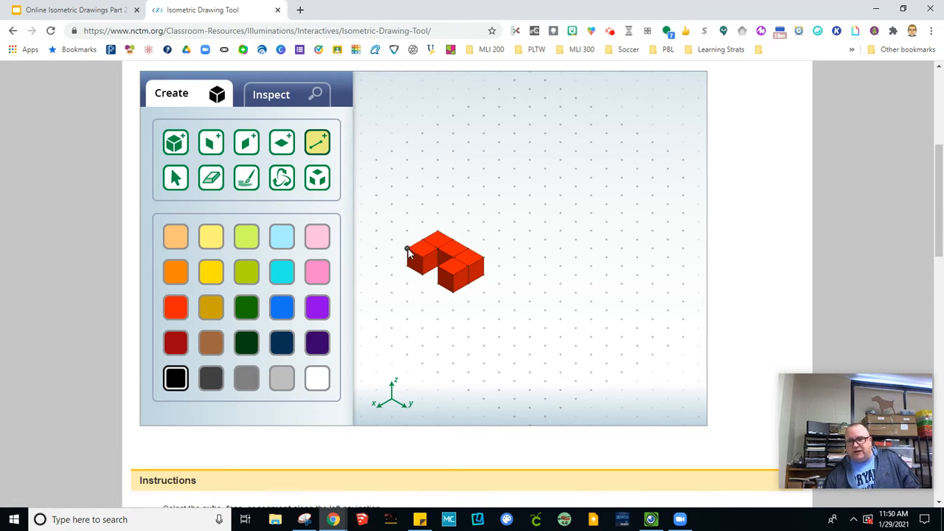
left_click(436, 235)
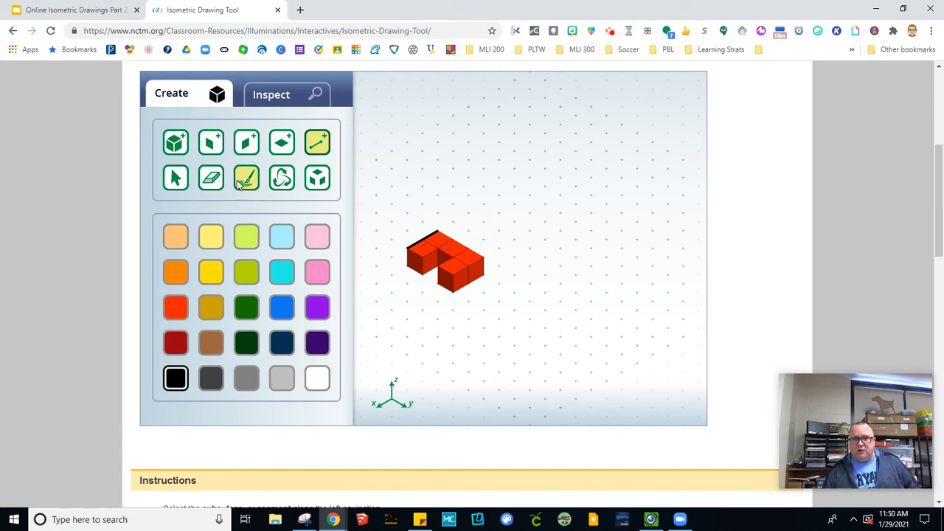
left_click(211, 178)
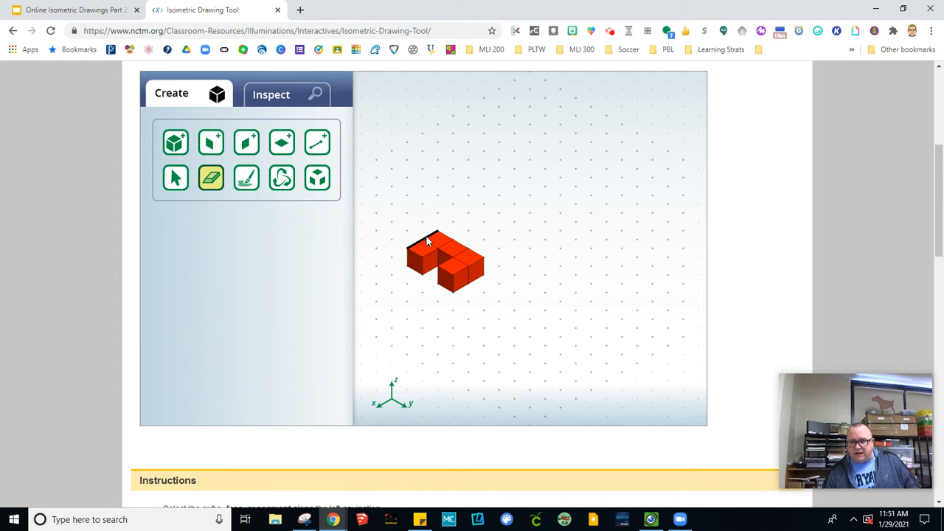
left_click(428, 236)
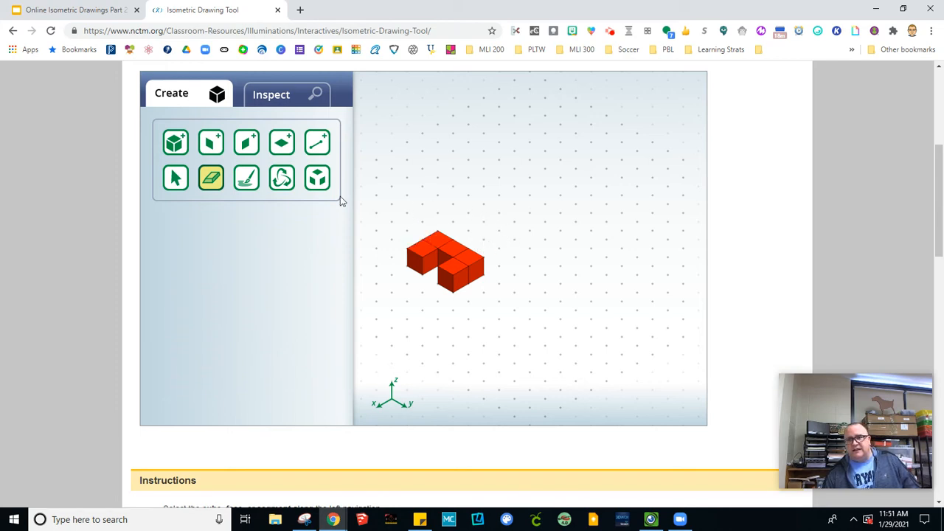
- Draw the two back edges of Object A's top face in black beside the red model, two and three grid units long
left_click(323, 148)
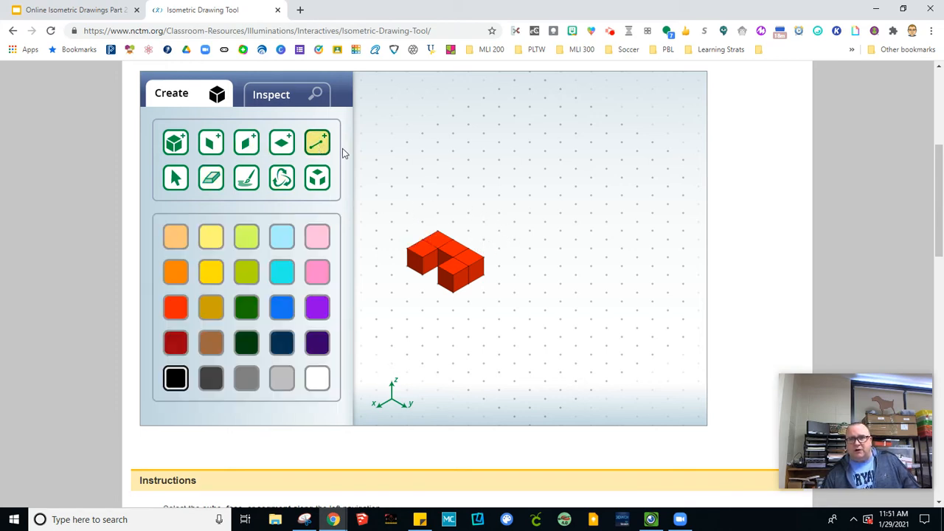
left_click(484, 223)
left_click(499, 214)
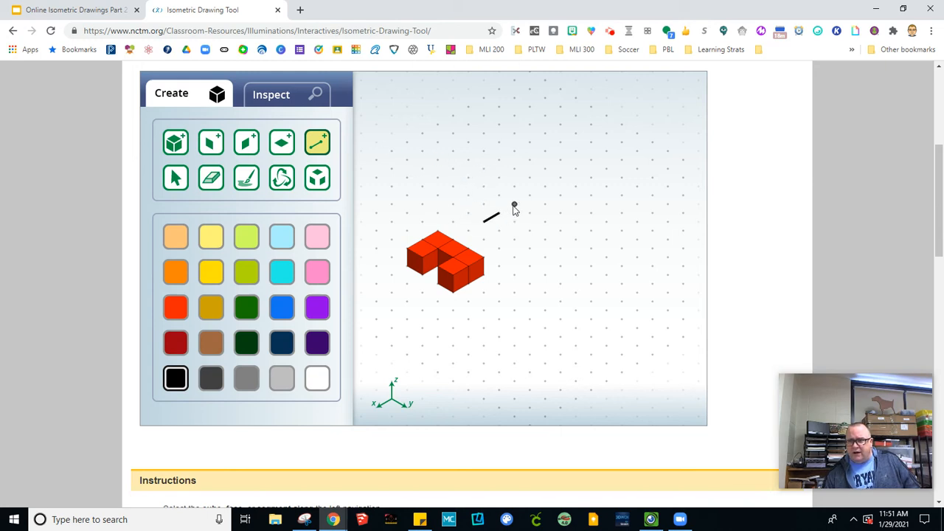
left_click(514, 207)
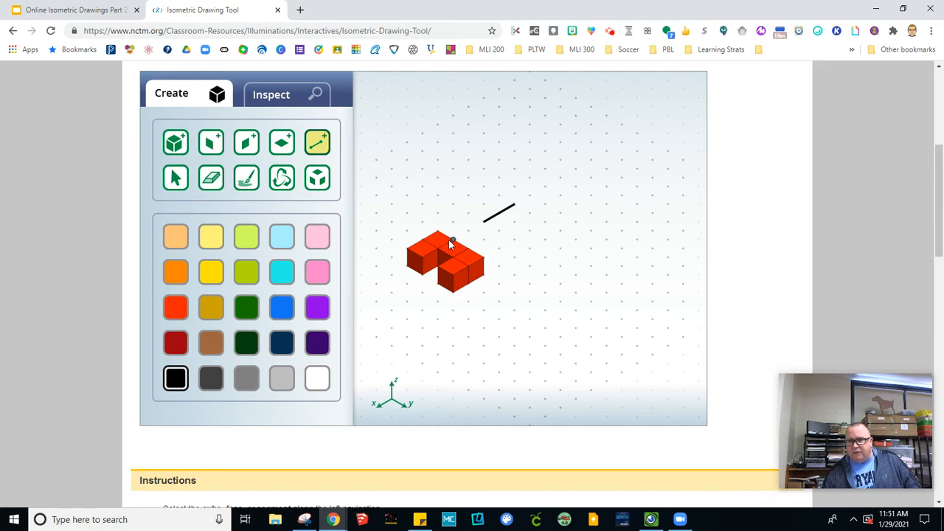
left_click(518, 214)
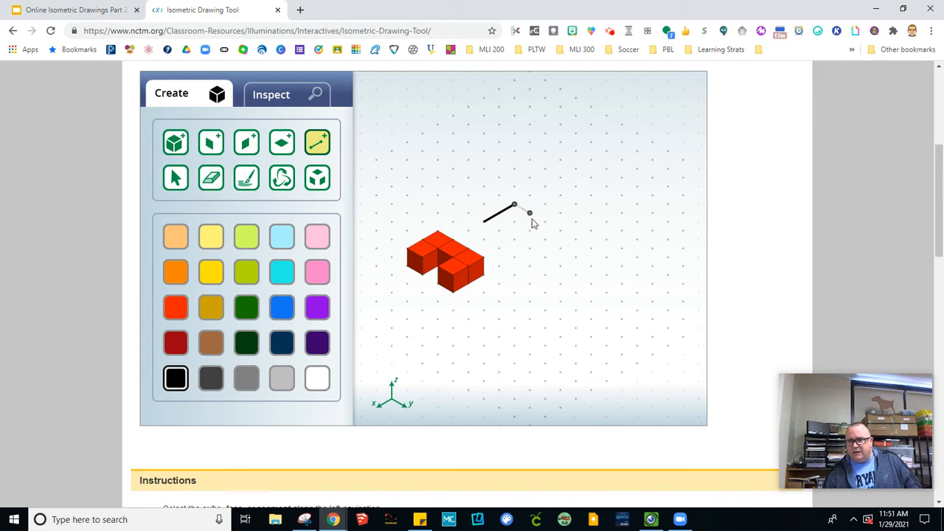
left_click(557, 233)
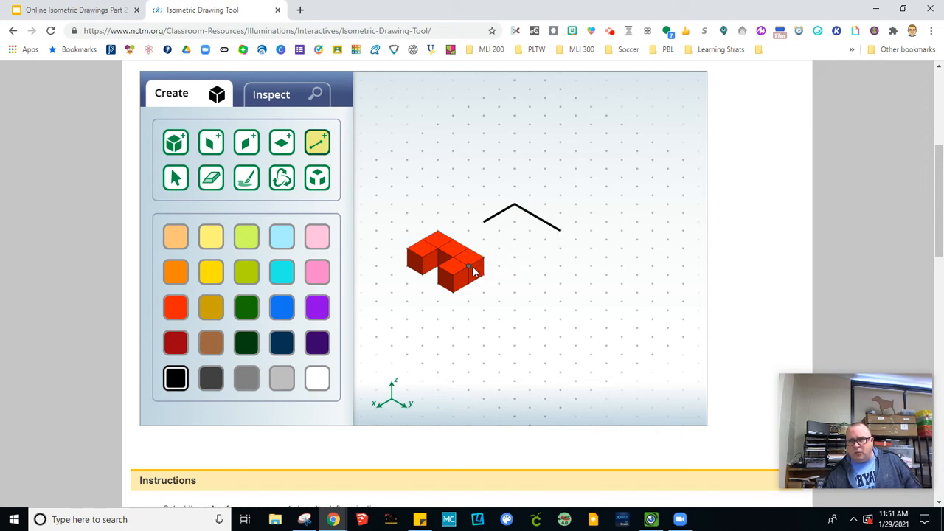
- Complete the U-shaped top-face outline with a two-unit end edge and one-unit segments around the notch, back to the starting point
left_click(558, 235)
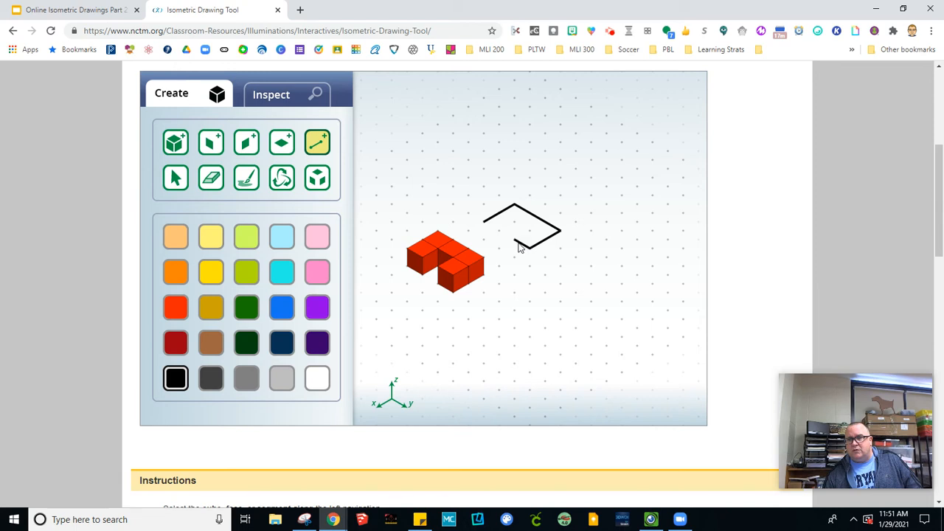
left_click(516, 240)
left_click(523, 236)
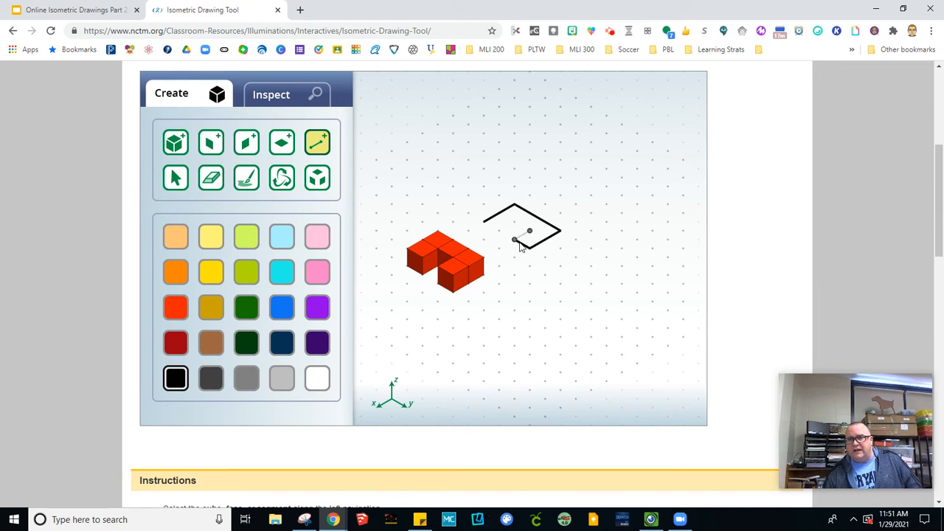
left_click(515, 222)
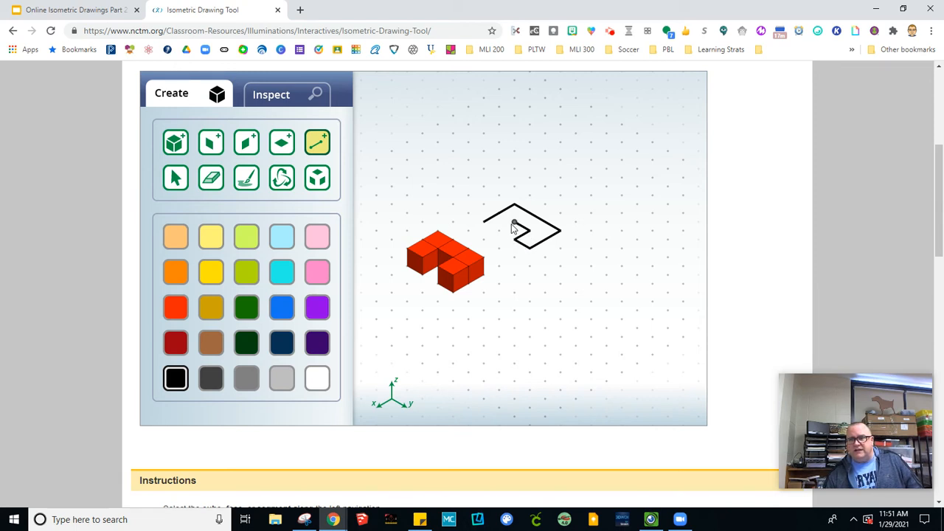
left_click(501, 232)
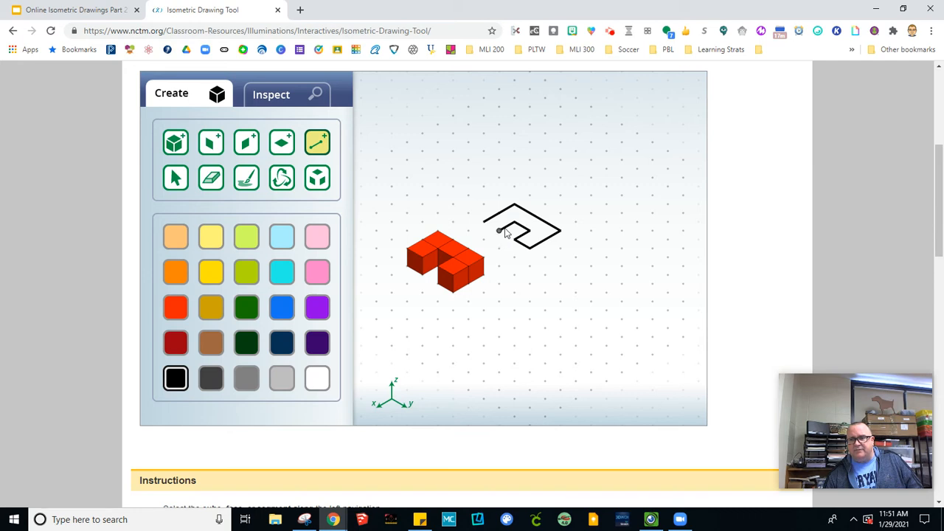
left_click(483, 220)
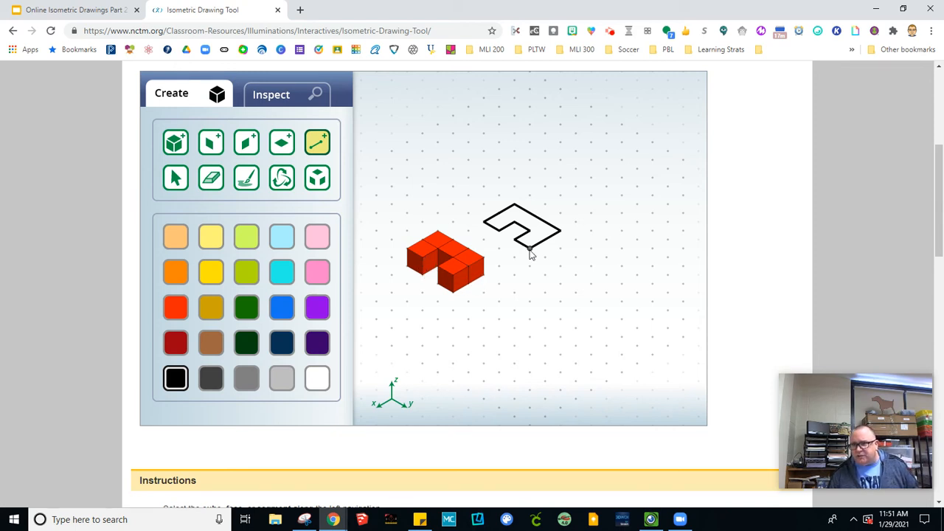
- Draw the one-unit vertical edges and the lower edges of the visible side faces to complete the black outline of Object A
mouse_move(529, 256)
left_mouse_down()
mouse_move(529, 266)
mouse_move(548, 261)
mouse_move(559, 242)
left_mouse_up()
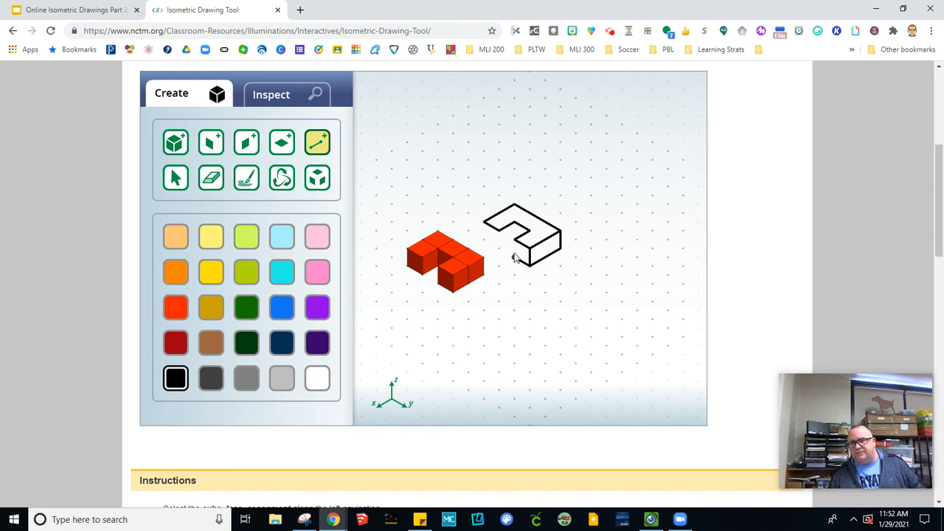
left_click_drag(515, 245, 514, 256)
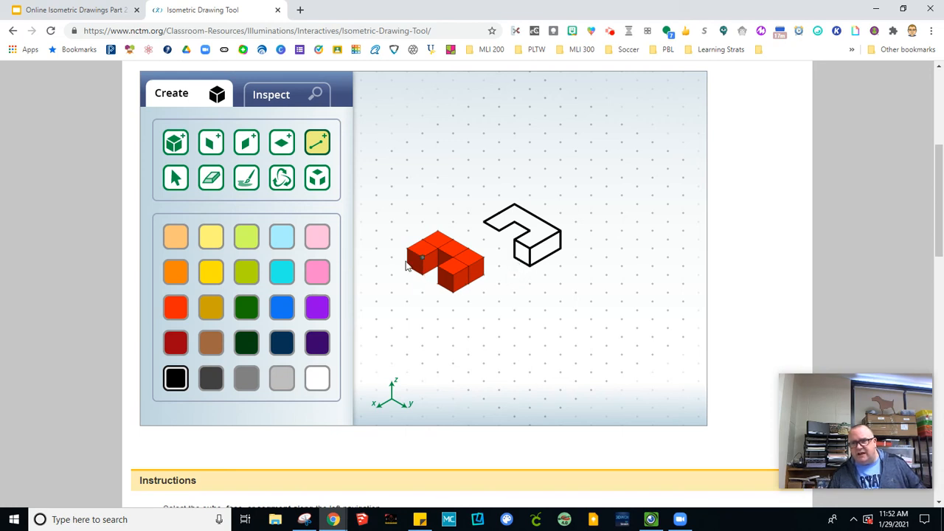
mouse_move(482, 231)
left_mouse_down()
mouse_move(482, 244)
mouse_move(499, 250)
left_mouse_up()
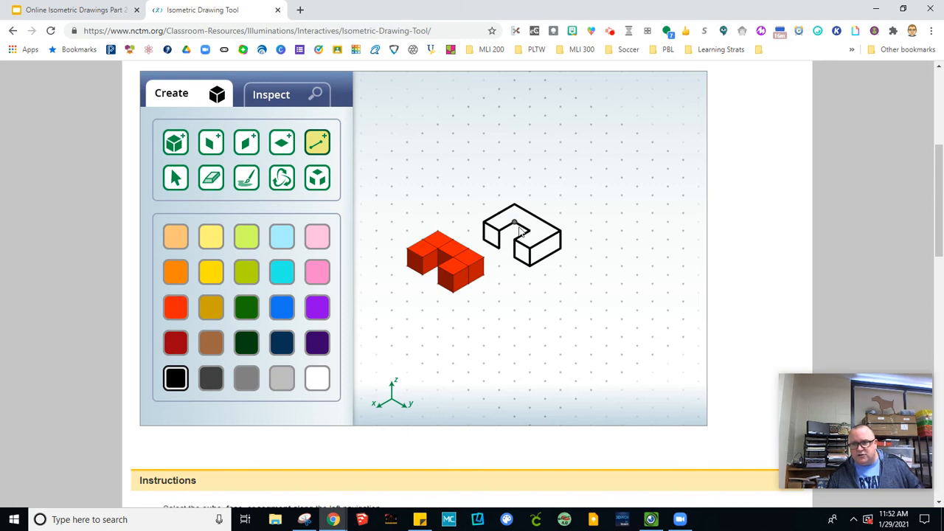
left_click_drag(519, 231, 517, 240)
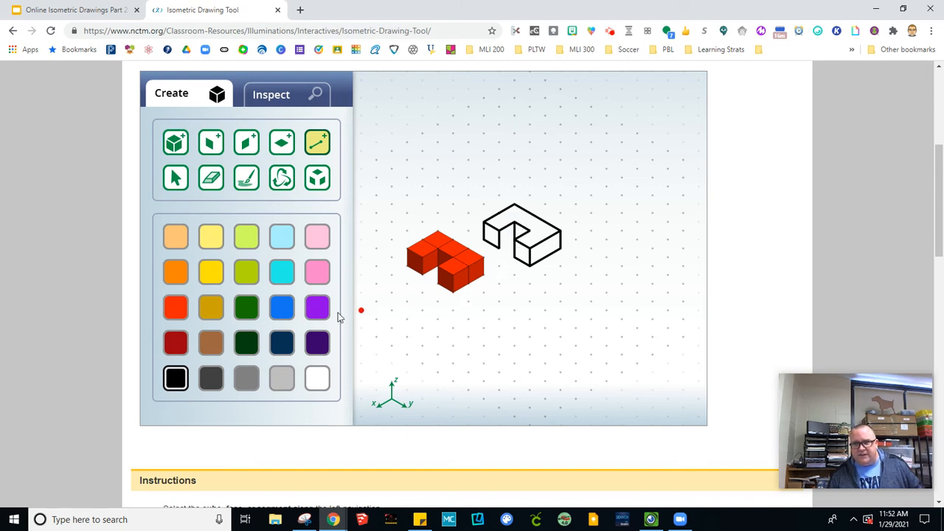
left_click_drag(499, 249, 515, 244)
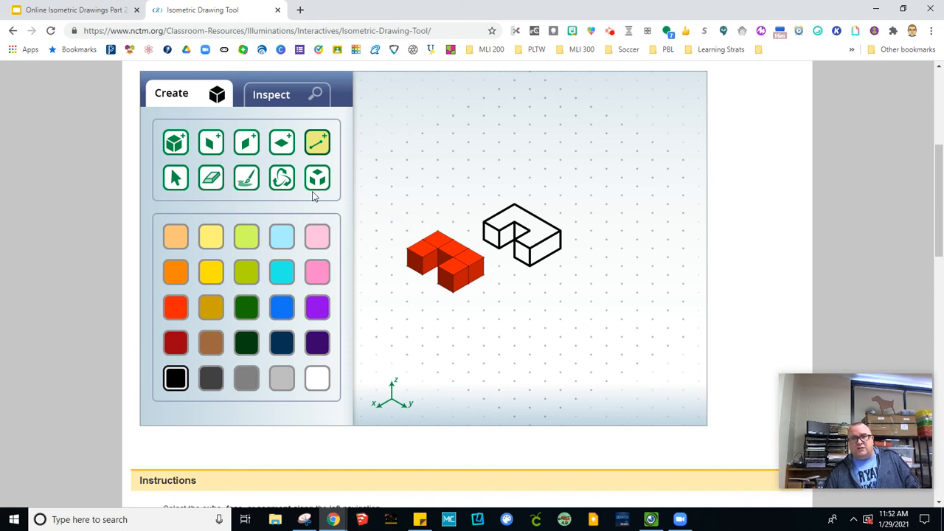
- Inspect the red cube model and the black line drawing in 3D by rotating them, and return to drawing mode
left_click(278, 98)
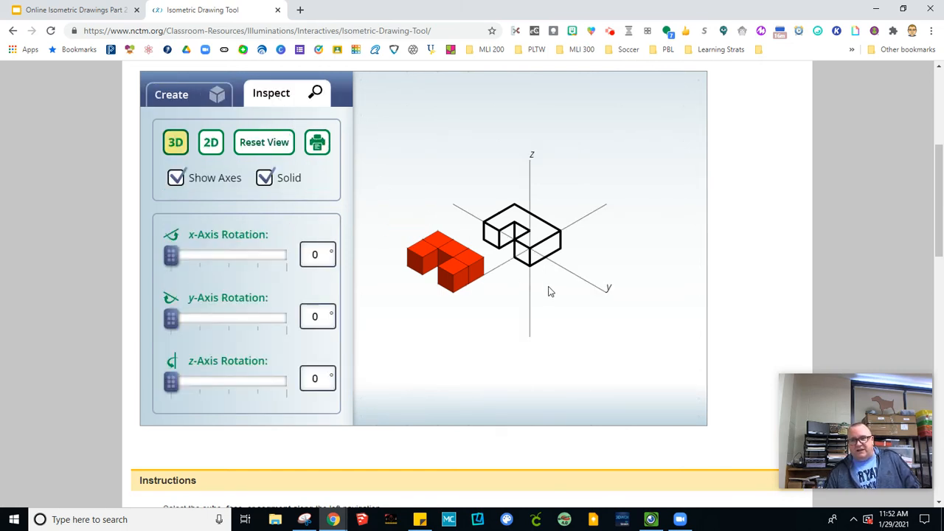
left_click_drag(550, 291, 533, 308)
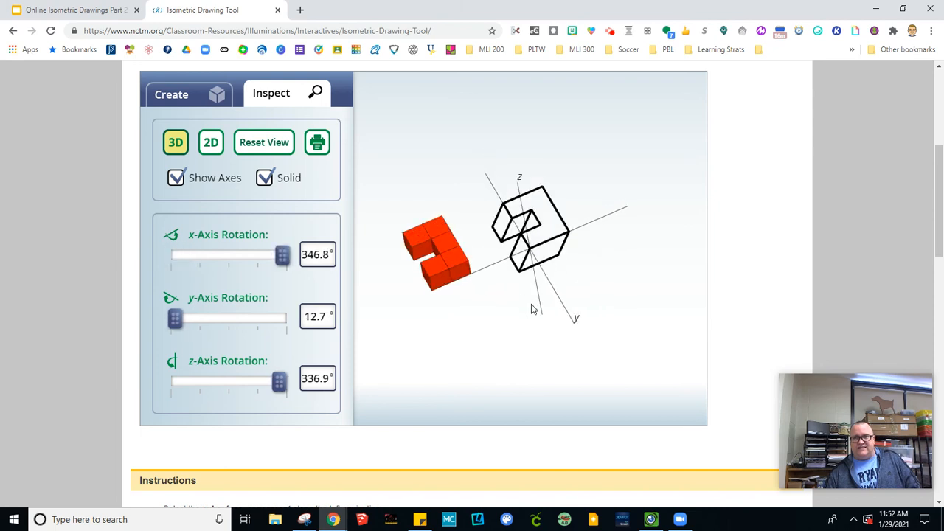
left_click(275, 147)
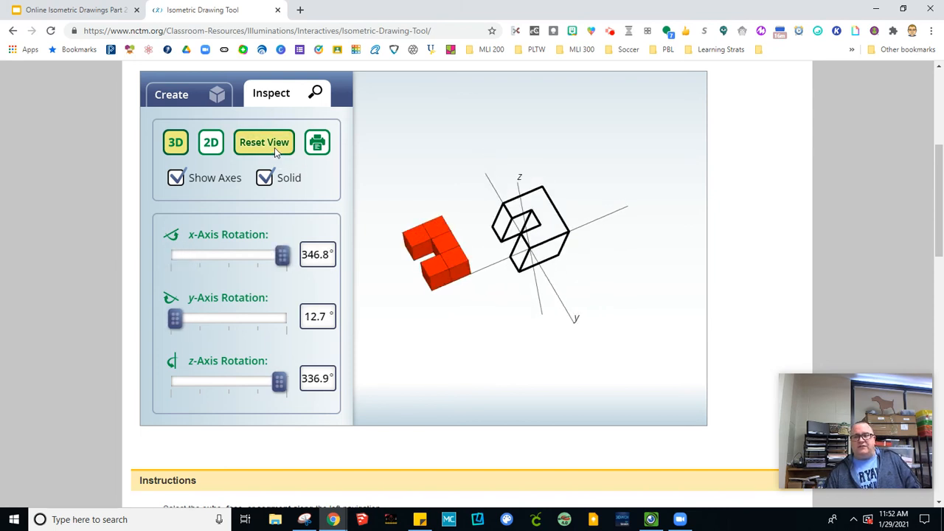
left_click(177, 103)
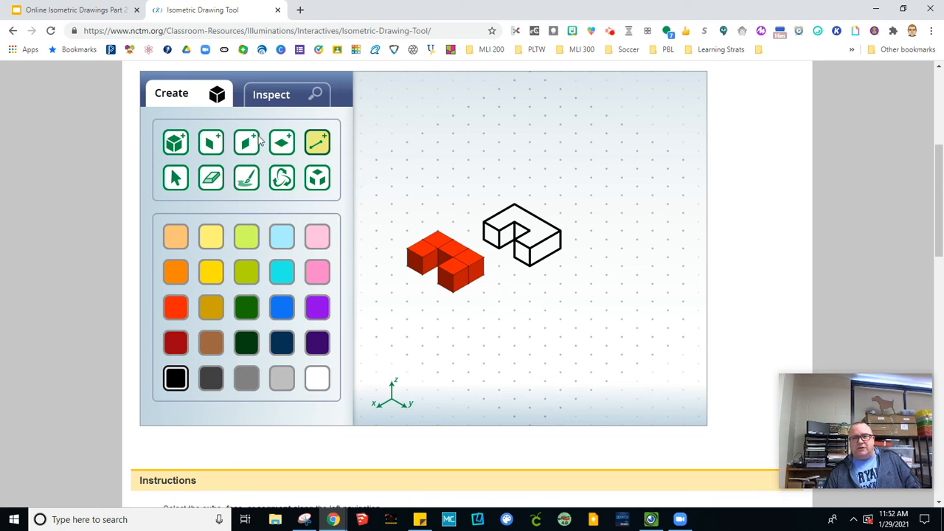
- Erase all the red cubes, leaving only the black line drawing of Object A on the grid
left_click(214, 176)
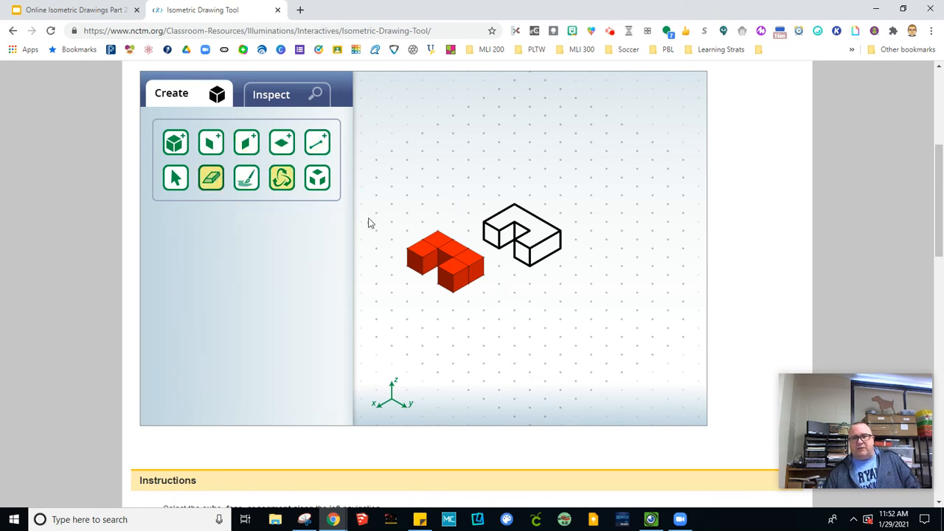
left_click(463, 271)
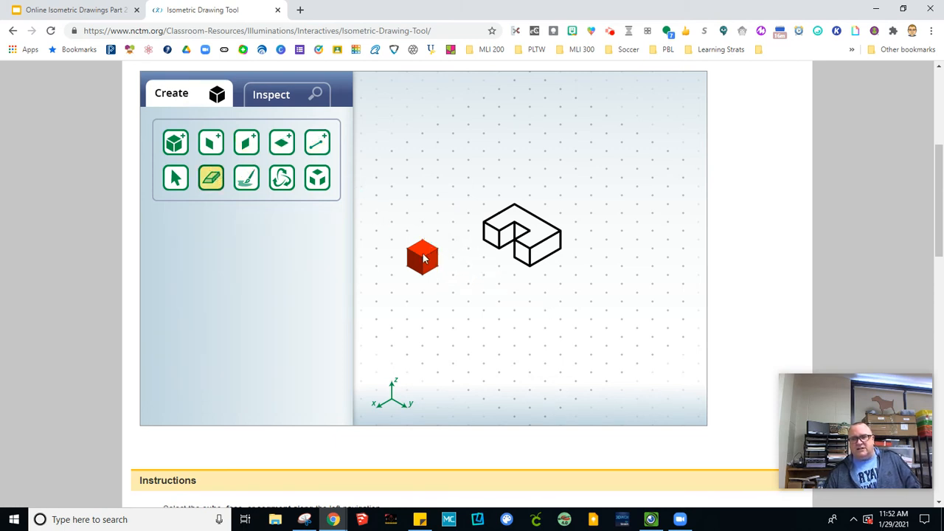
left_click(422, 254)
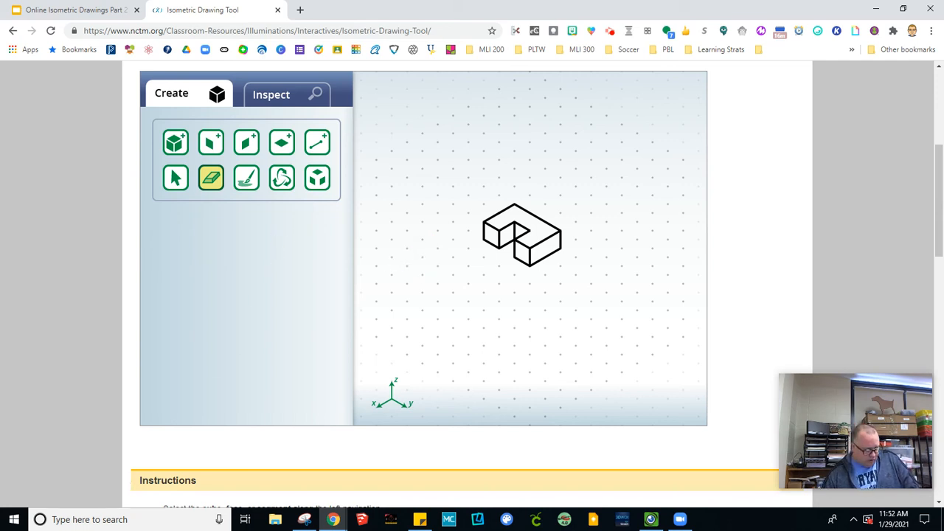
- Switch to Snipping Tool and capture a rectangular snip around the black line drawing of Object A
key("alt+Tab")
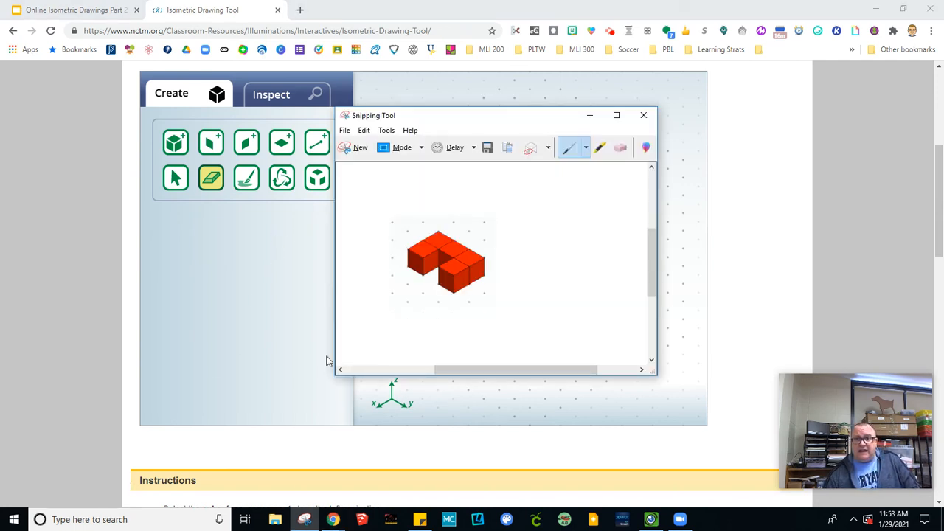
left_click(351, 147)
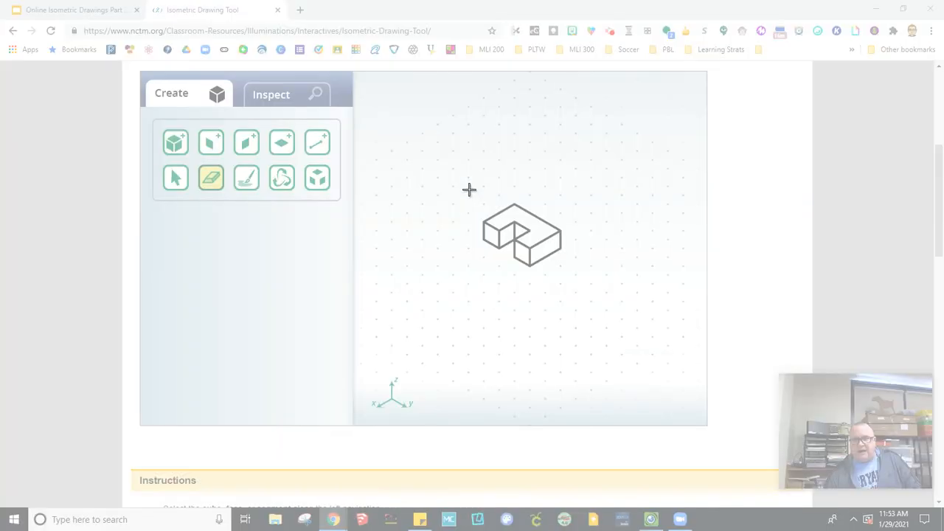
left_click_drag(469, 190, 573, 281)
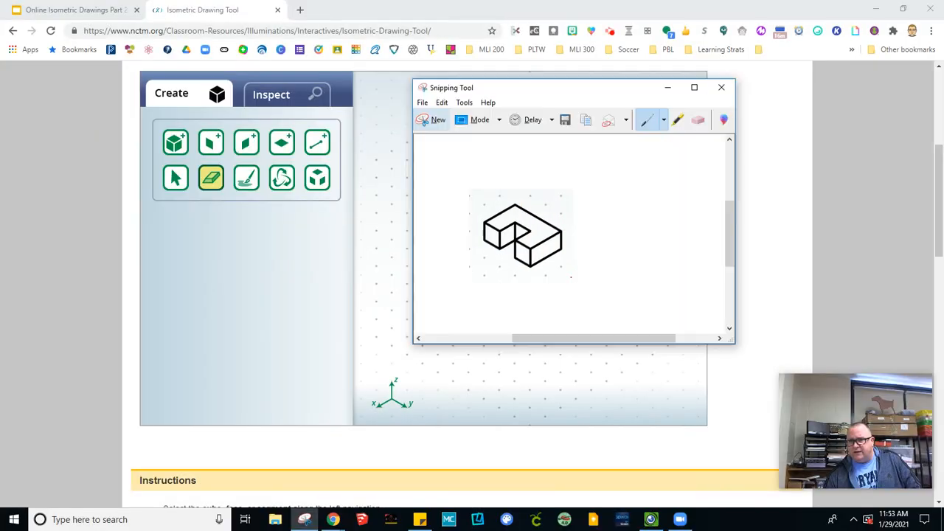
- Switch to the Google Slides presentation and paste the line-drawing capture into the third-row cell of the Object A column
left_click(92, 12)
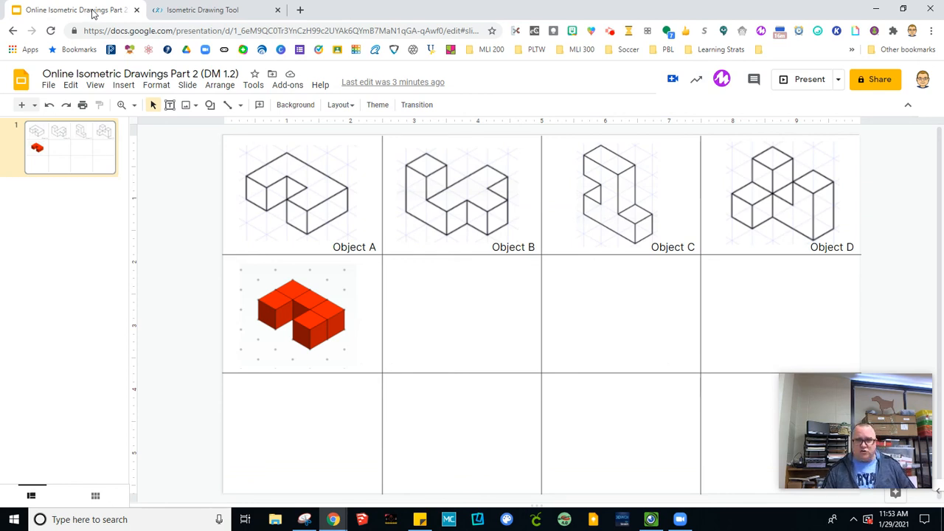
key("ctrl+v")
left_click_drag(433, 282, 311, 406)
left_click(420, 438)
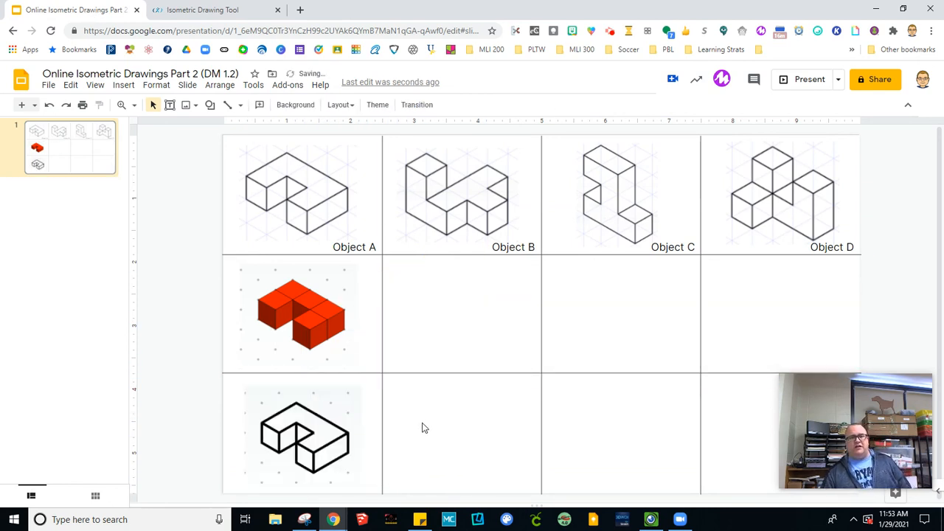